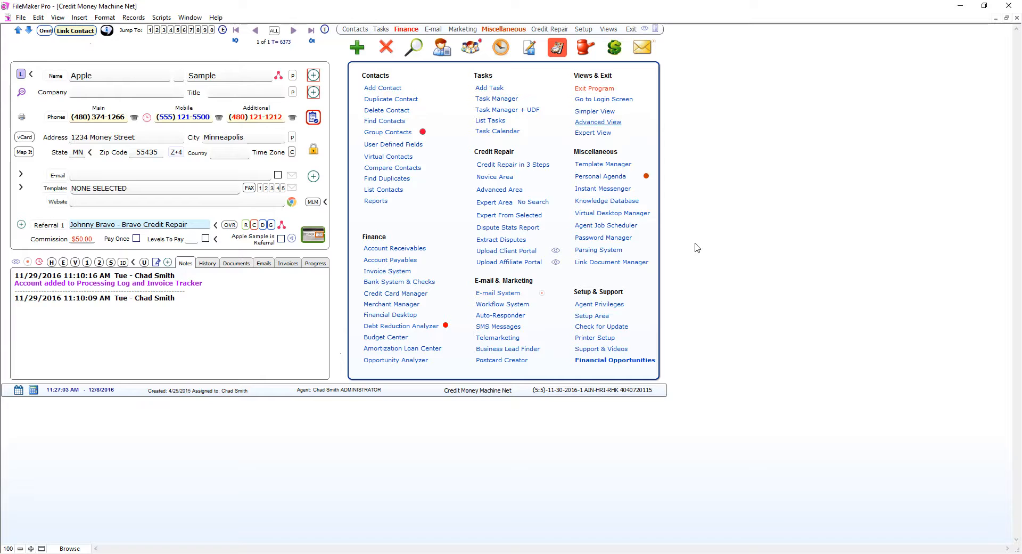
Show the User Defined Fields panel with the contact's credit report login details
{"action": "left_click", "coordinate": [500, 46]}
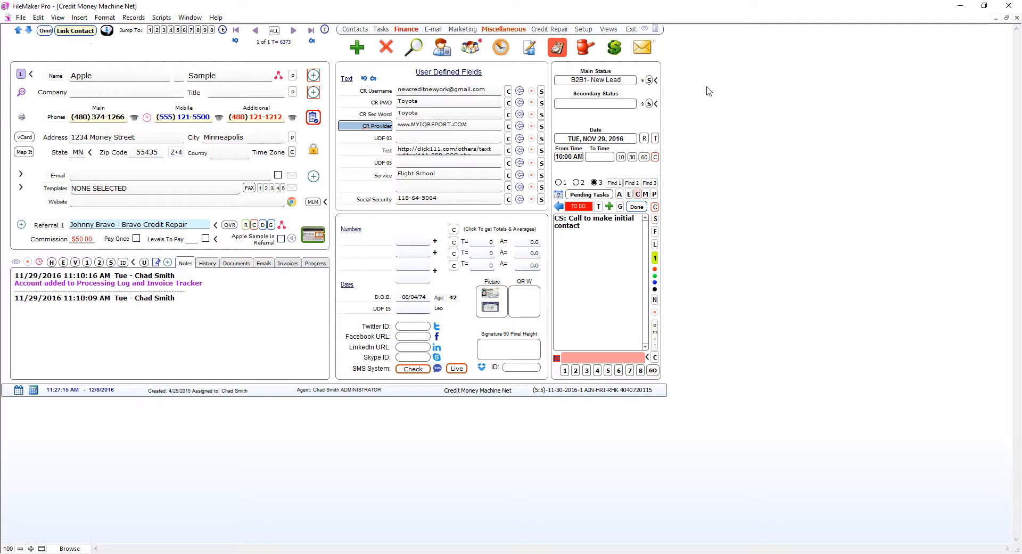
{"action": "left_click", "coordinate": [582, 30]}
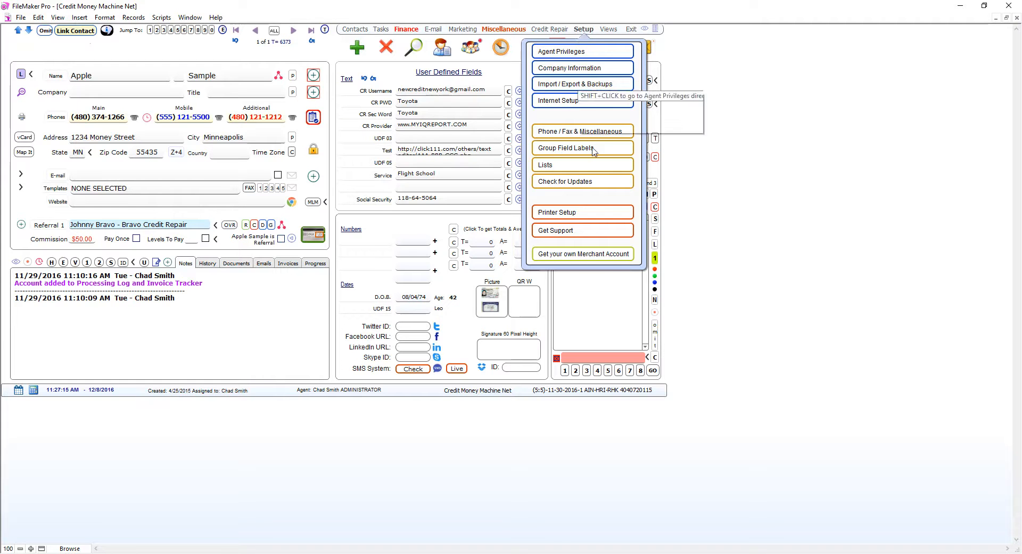
{"action": "left_click", "coordinate": [588, 33]}
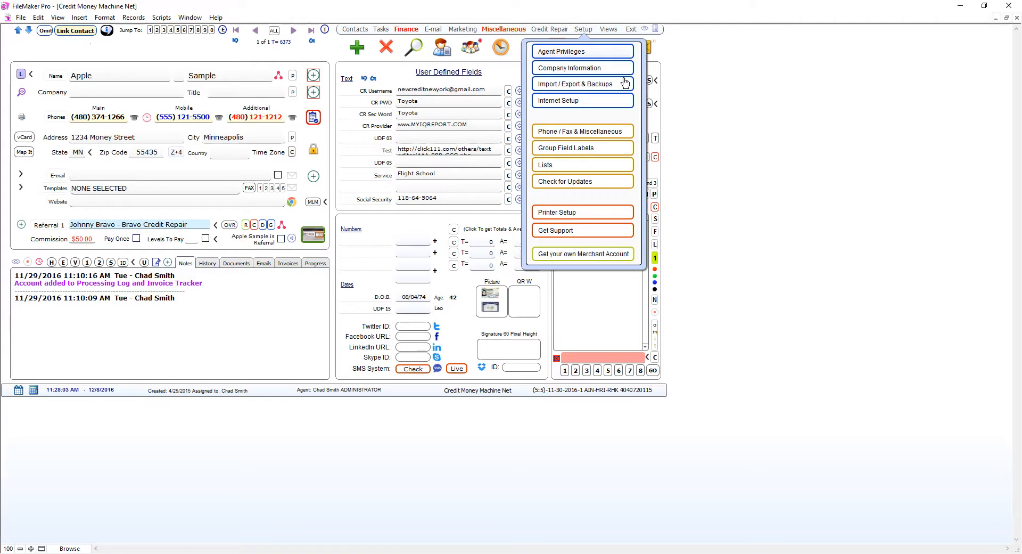
{"action": "left_click", "coordinate": [562, 152]}
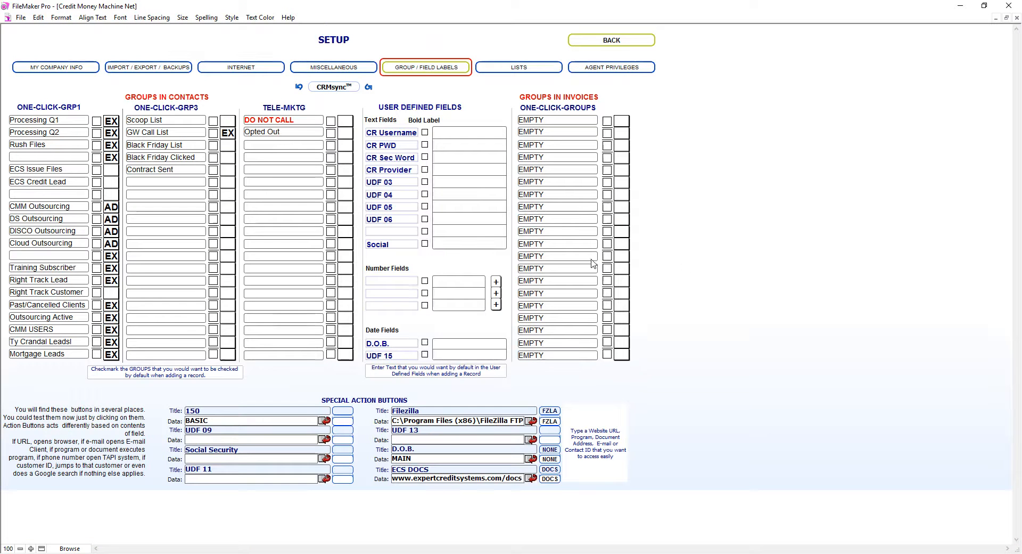
{"action": "left_click", "coordinate": [395, 136]}
{"action": "left_click", "coordinate": [399, 149]}
{"action": "left_click", "coordinate": [394, 158]}
{"action": "left_click", "coordinate": [397, 170]}
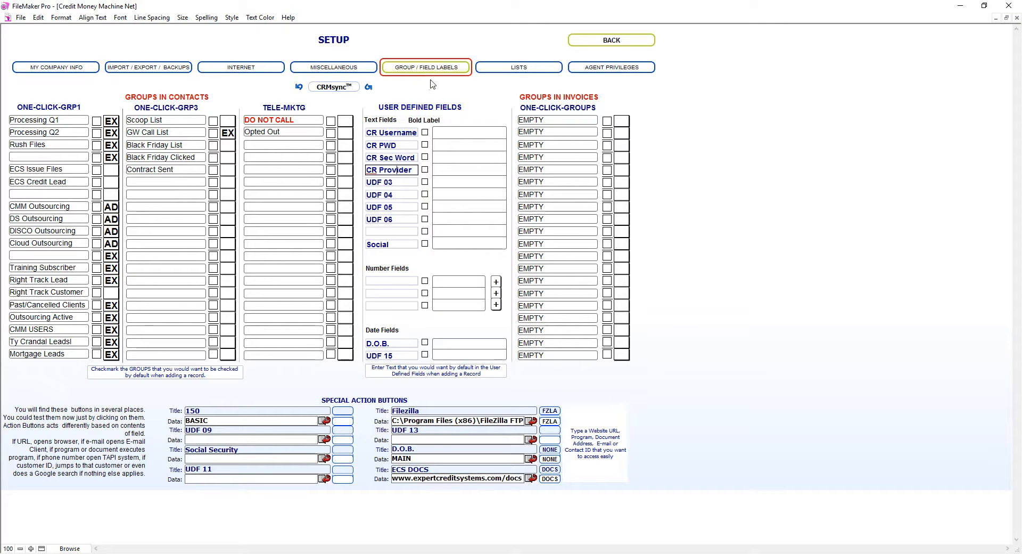
{"action": "left_click", "coordinate": [380, 138]}
{"action": "left_click", "coordinate": [383, 146]}
{"action": "left_click", "coordinate": [401, 159]}
{"action": "left_click", "coordinate": [382, 172]}
{"action": "left_click", "coordinate": [386, 133]}
{"action": "mouse_move", "coordinate": [394, 177]}
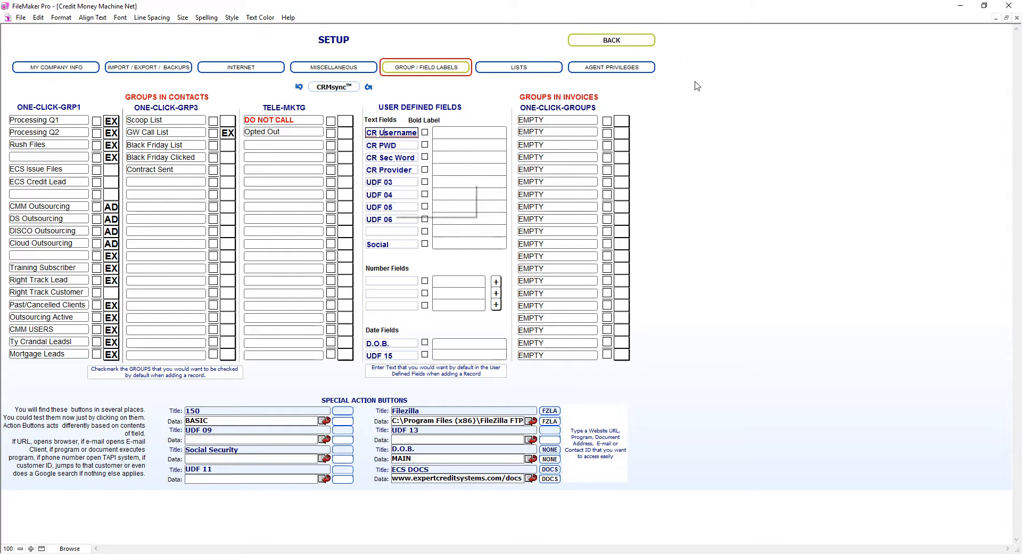
{"action": "left_click", "coordinate": [618, 42]}
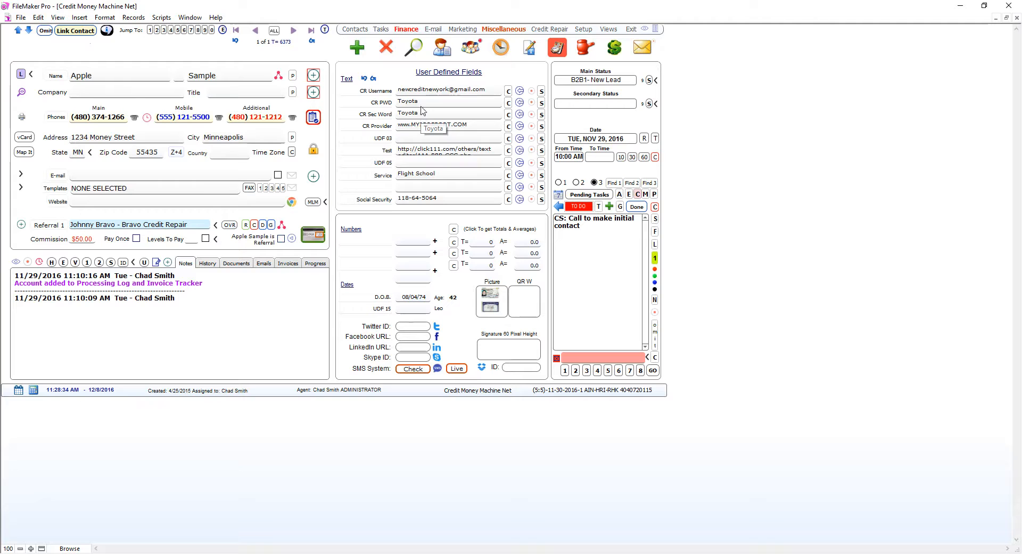
Replace the CR PWD value with a new credit report password, then open the Dispute Center
{"action": "left_click", "coordinate": [422, 102]}
{"action": "key", "text": "BackSpace"}
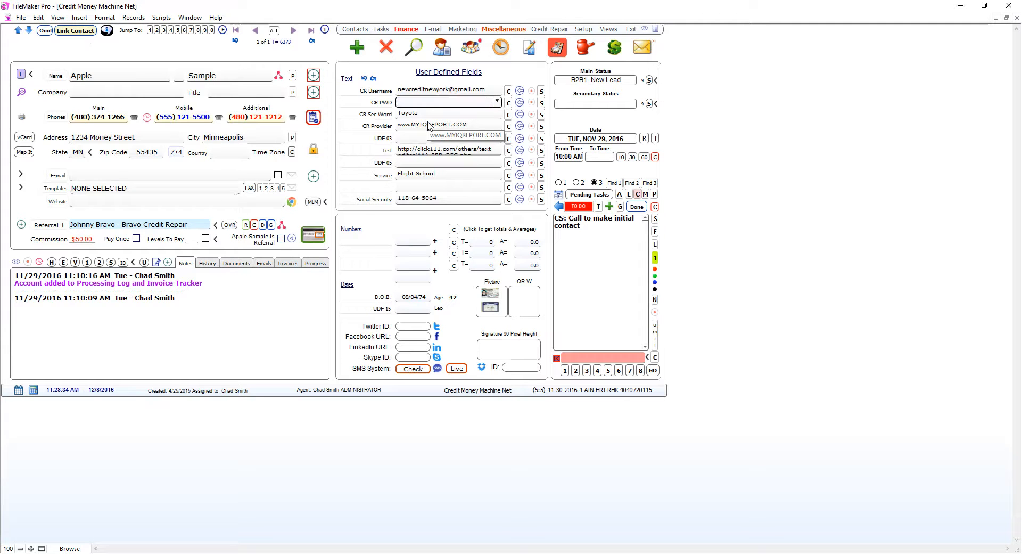
{"action": "type", "text": "Sample"}
{"action": "left_click", "coordinate": [733, 151]}
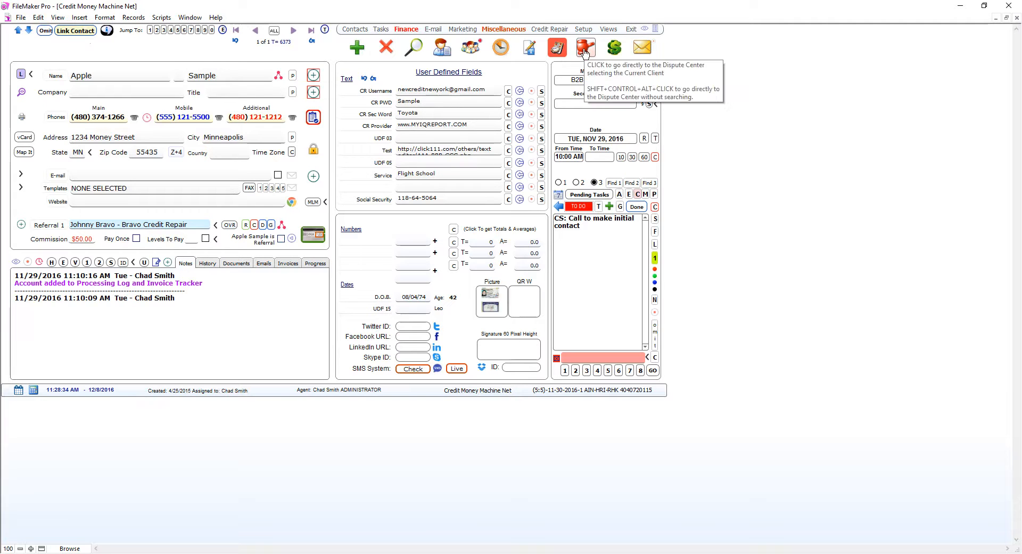
{"action": "left_click", "coordinate": [86, 75]}
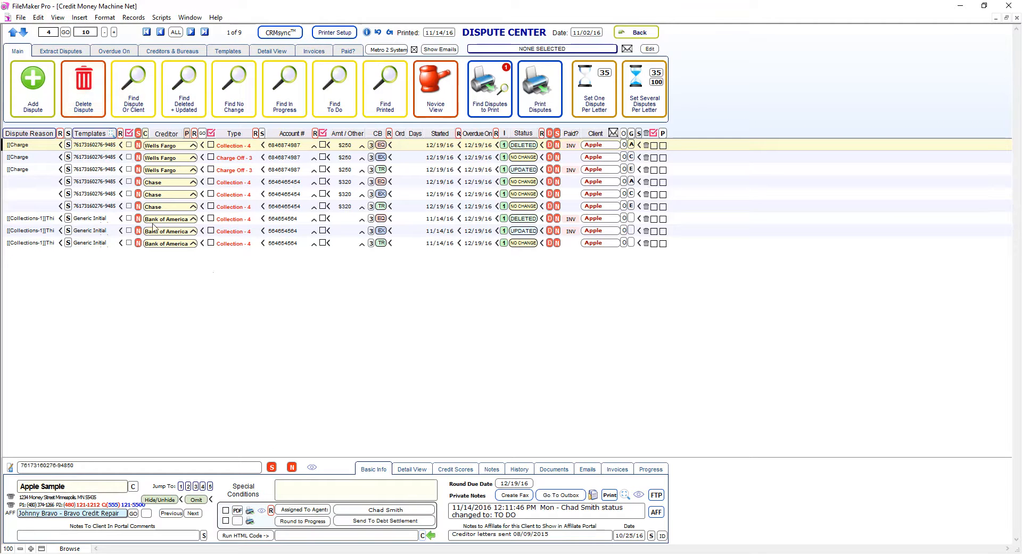
View the Extract Disputes tab, then go back to the contact record with NO SEARCH
{"action": "left_click", "coordinate": [53, 53]}
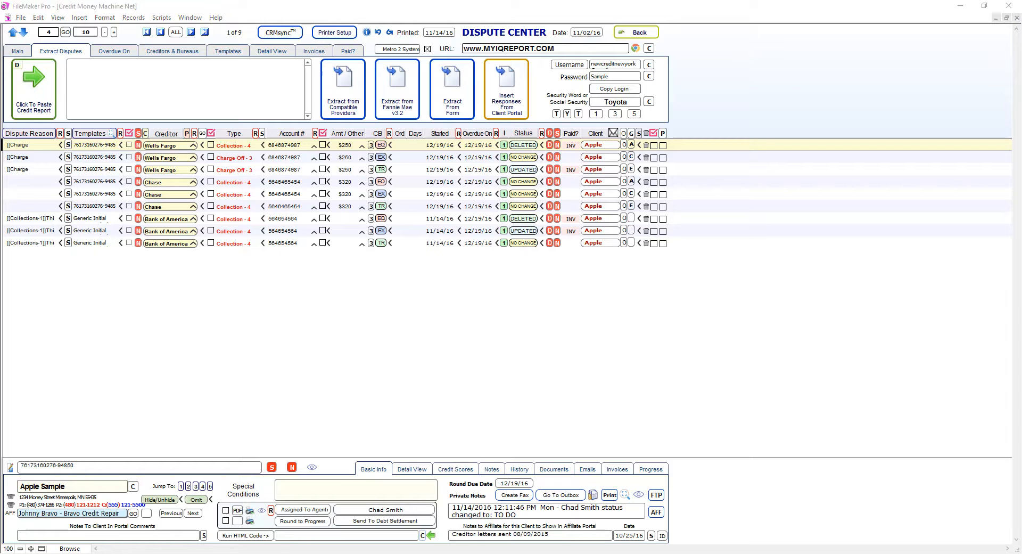
{"action": "left_click", "coordinate": [639, 32]}
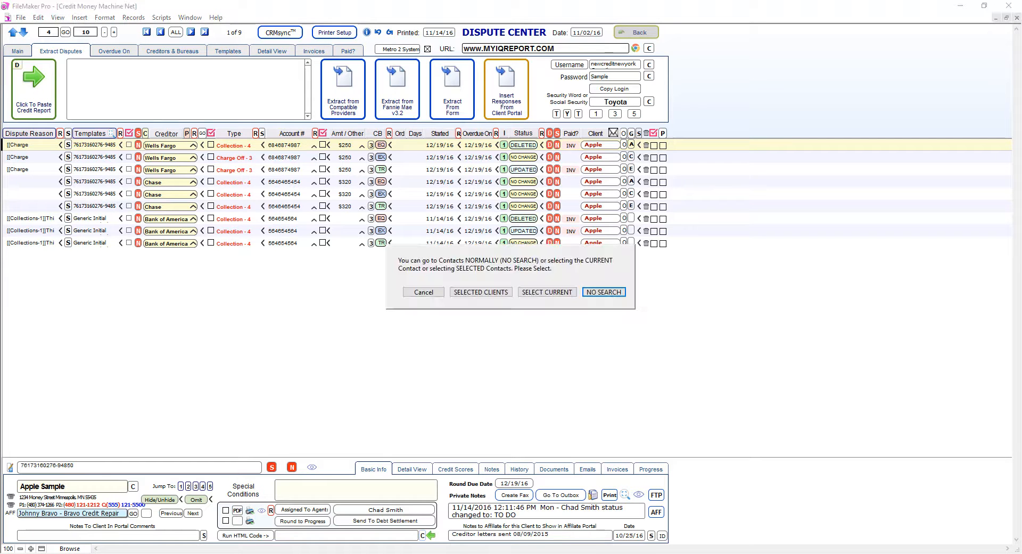
{"action": "left_click", "coordinate": [605, 292]}
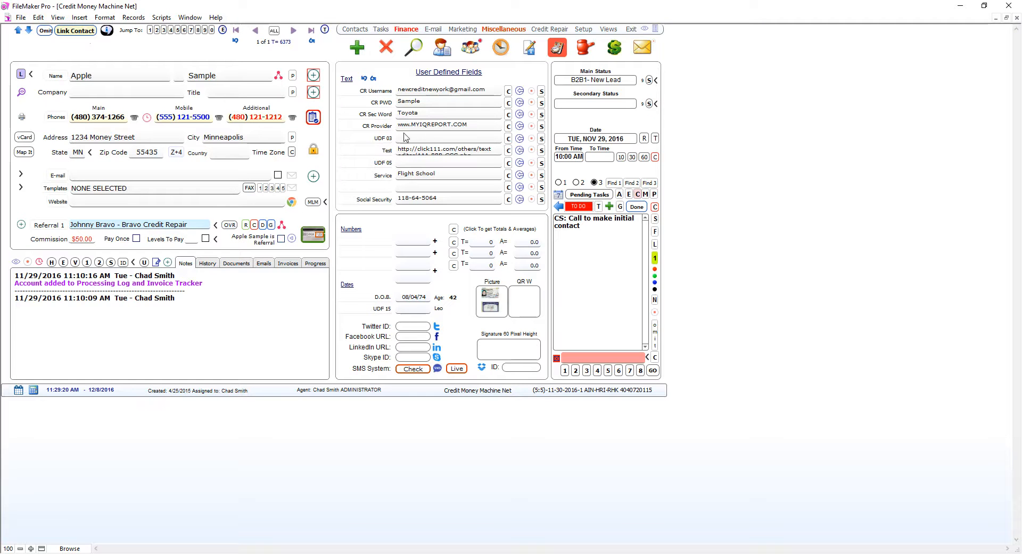
{"action": "mouse_move", "coordinate": [386, 132]}
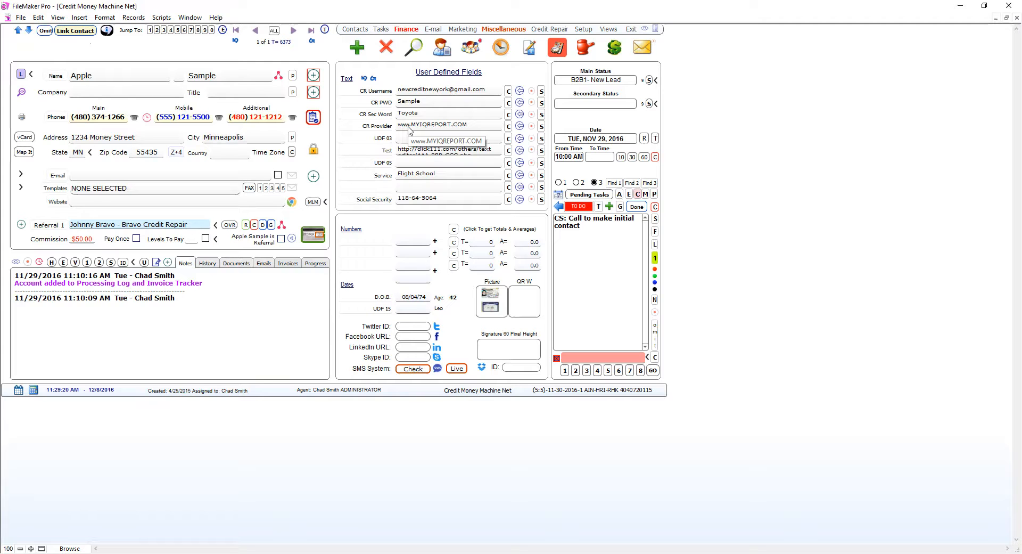
{"action": "left_click", "coordinate": [542, 128]}
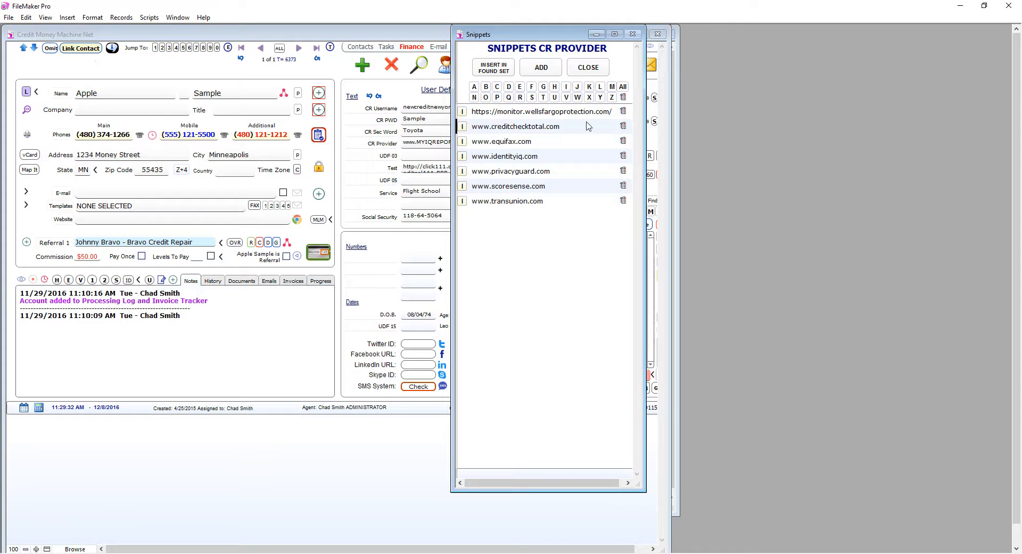
{"action": "left_click", "coordinate": [587, 69]}
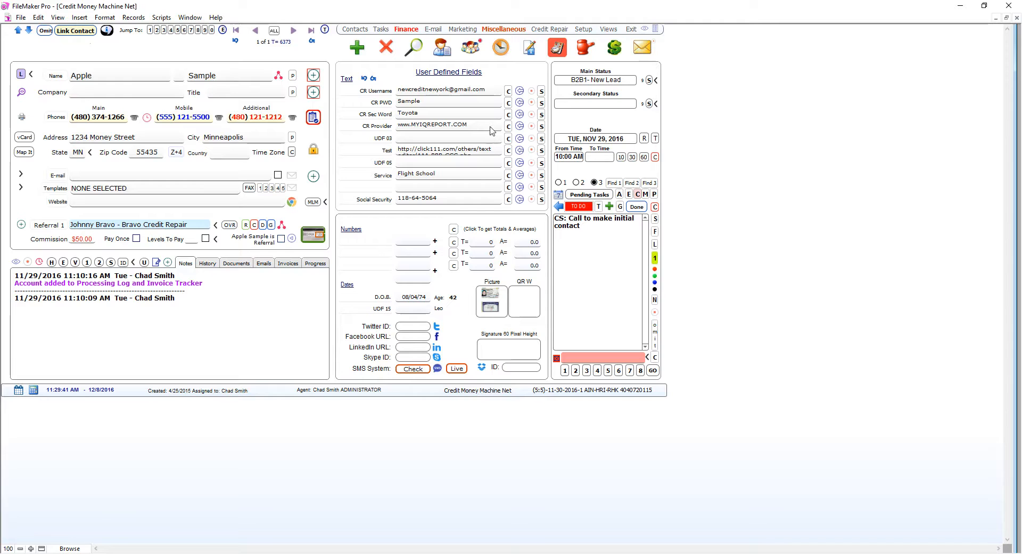
{"action": "left_click", "coordinate": [480, 129]}
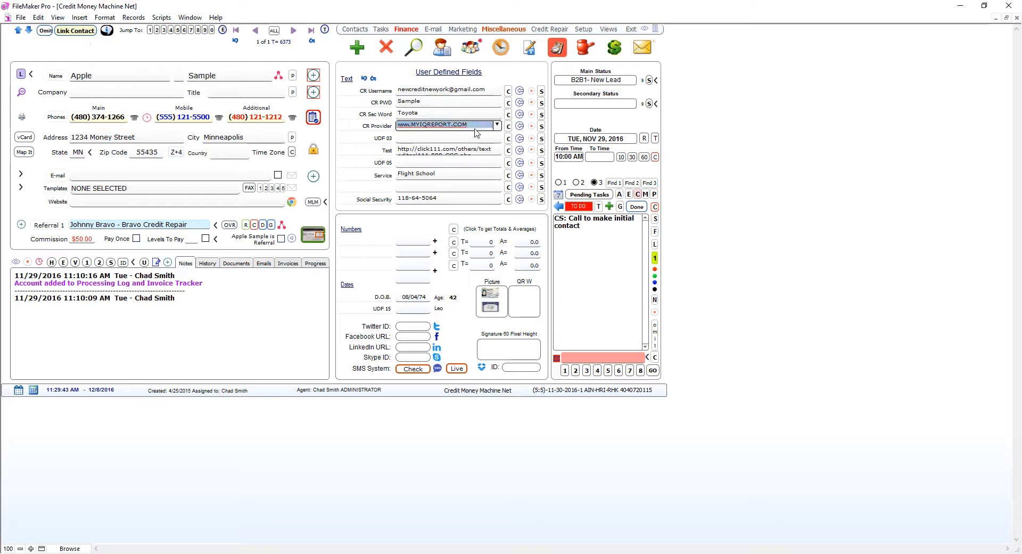
{"action": "left_click", "coordinate": [496, 126]}
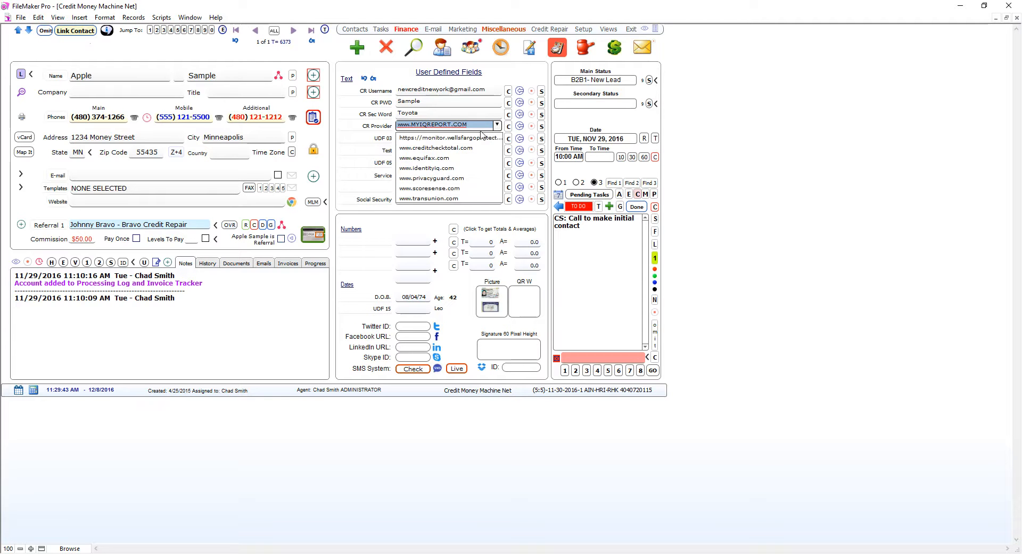
{"action": "left_click", "coordinate": [428, 148]}
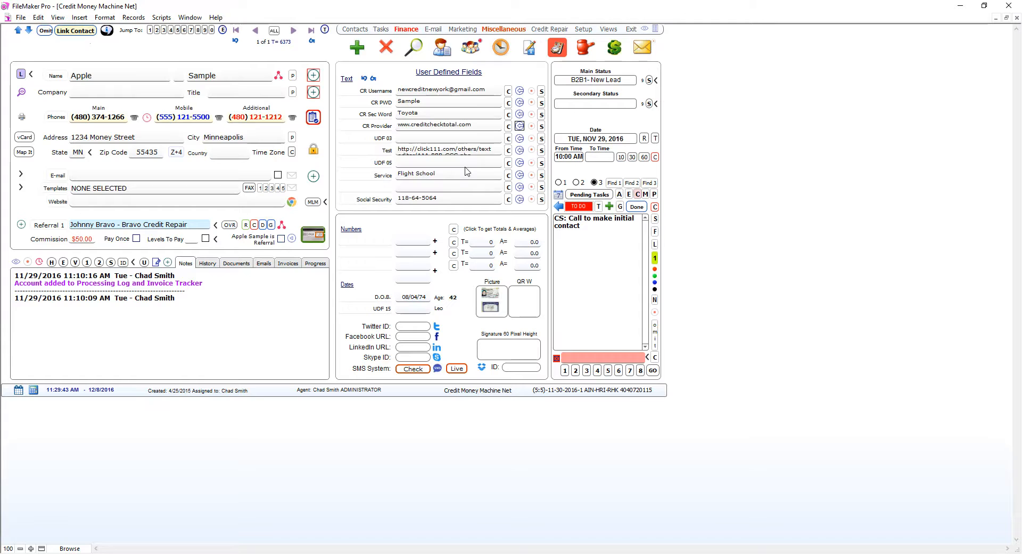
{"action": "left_click", "coordinate": [493, 128]}
{"action": "left_click", "coordinate": [497, 126]}
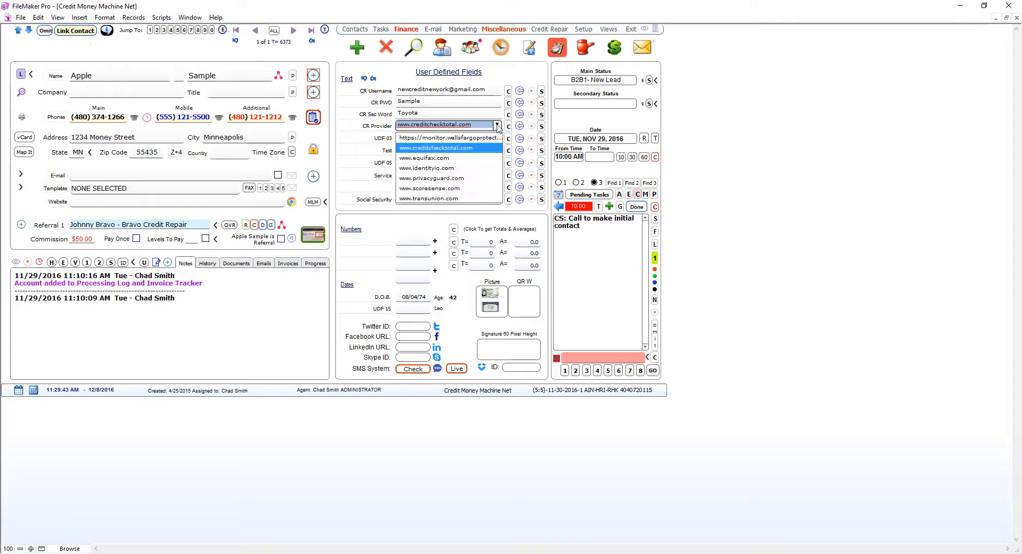
{"action": "left_click", "coordinate": [419, 168]}
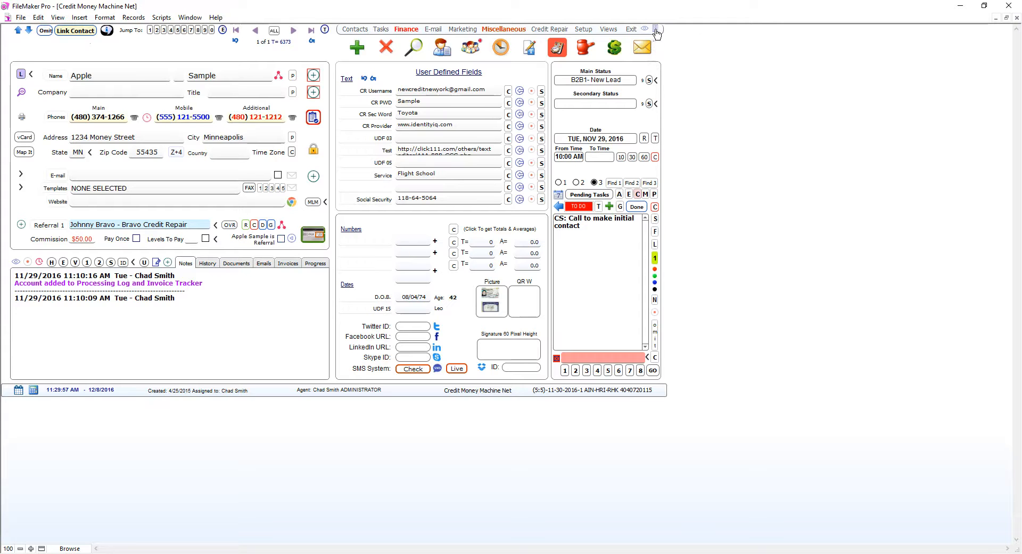
Open Extract Disputes and review the report website, username, password and security word
{"action": "left_click", "coordinate": [655, 30]}
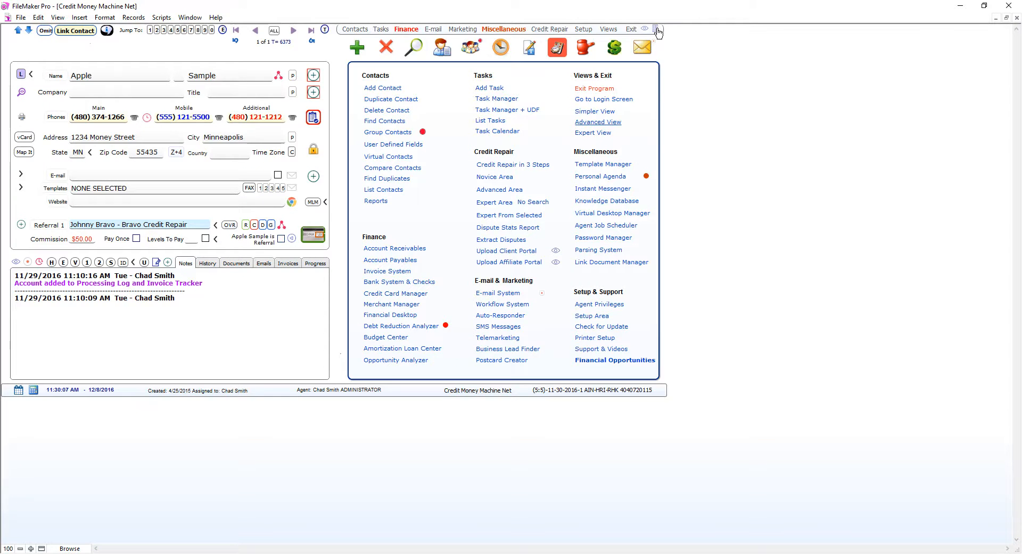
{"action": "left_click", "coordinate": [499, 240]}
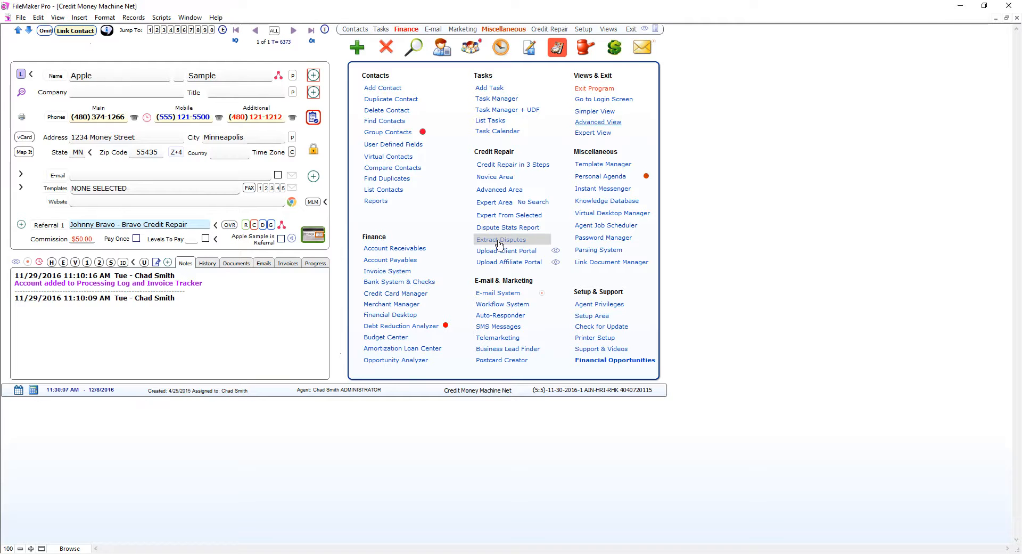
{"action": "left_click", "coordinate": [80, 106]}
{"action": "left_click", "coordinate": [271, 106]}
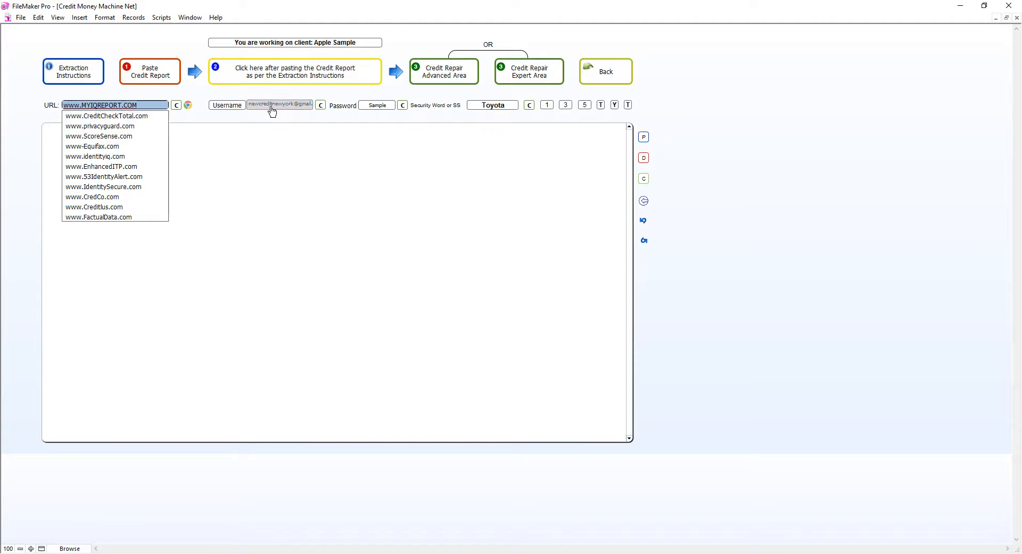
{"action": "left_click", "coordinate": [375, 108]}
{"action": "left_click", "coordinate": [479, 107]}
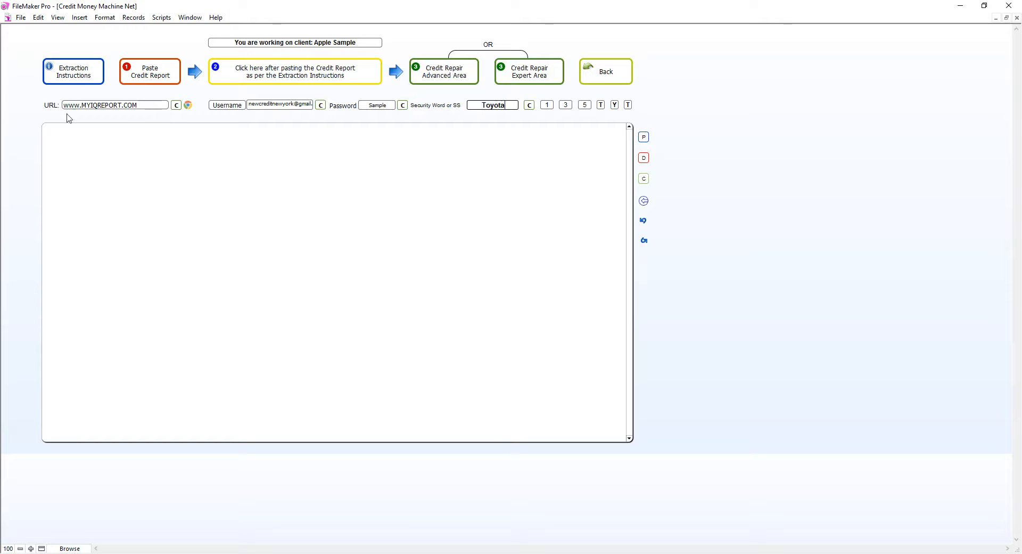
Copy the report website and security word, open the site in the built-in browser, and return
{"action": "left_click", "coordinate": [177, 106]}
{"action": "left_click", "coordinate": [530, 105]}
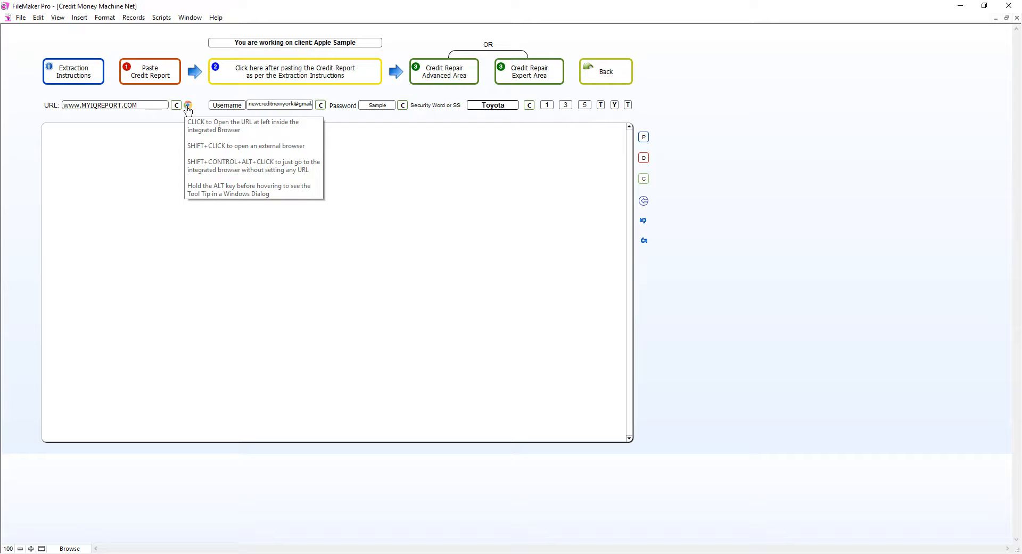
{"action": "left_click", "coordinate": [189, 105]}
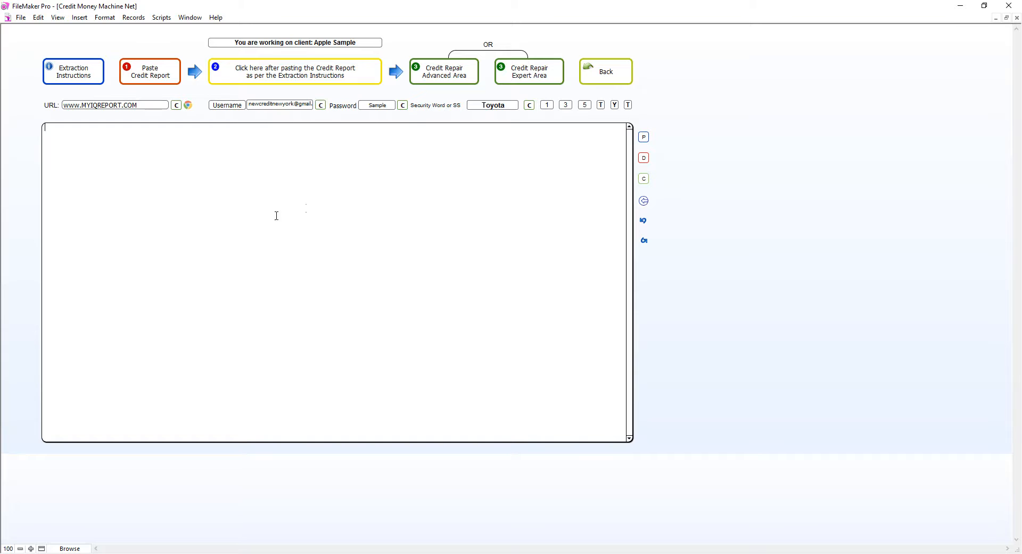
{"action": "left_click", "coordinate": [612, 70]}
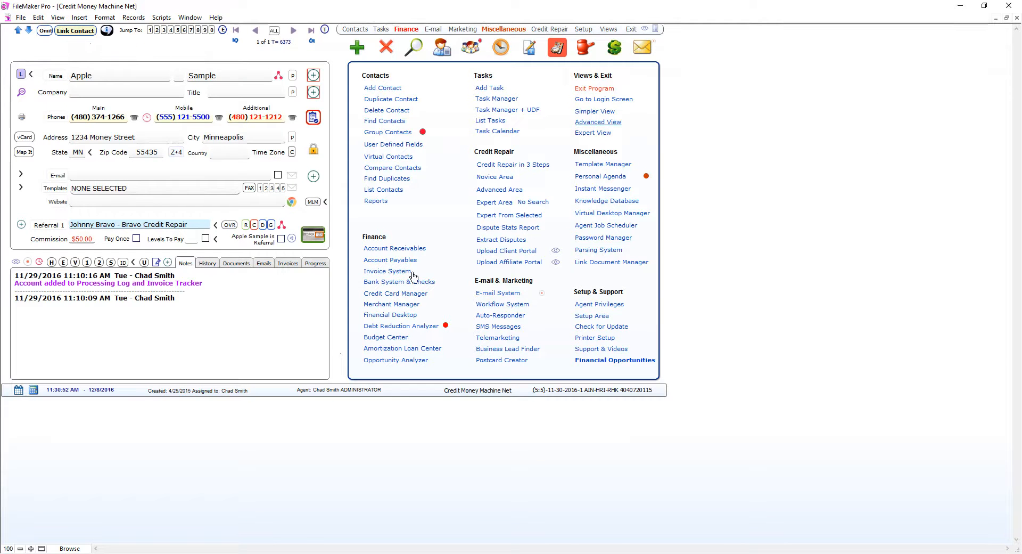
{"action": "left_click", "coordinate": [499, 49]}
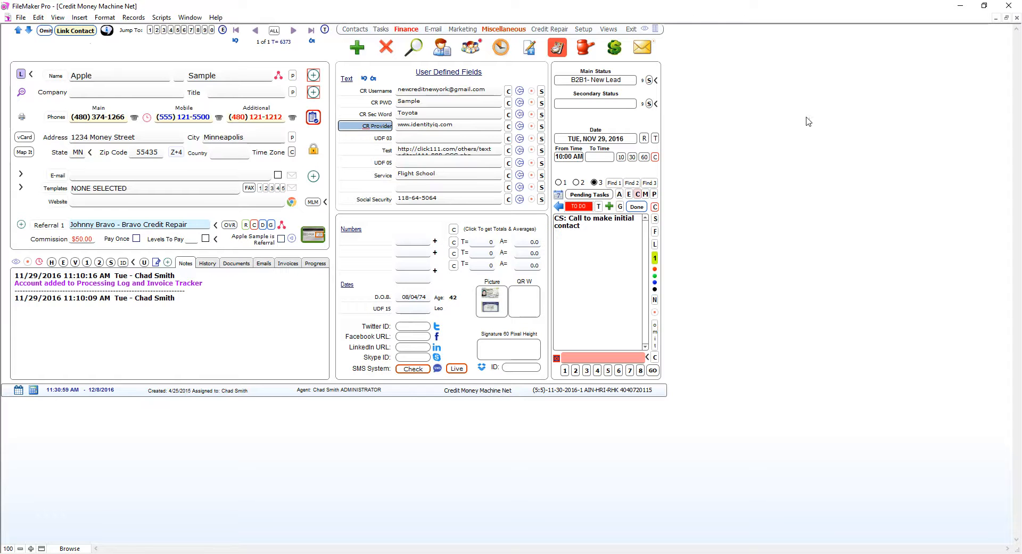
{"action": "left_click", "coordinate": [656, 29]}
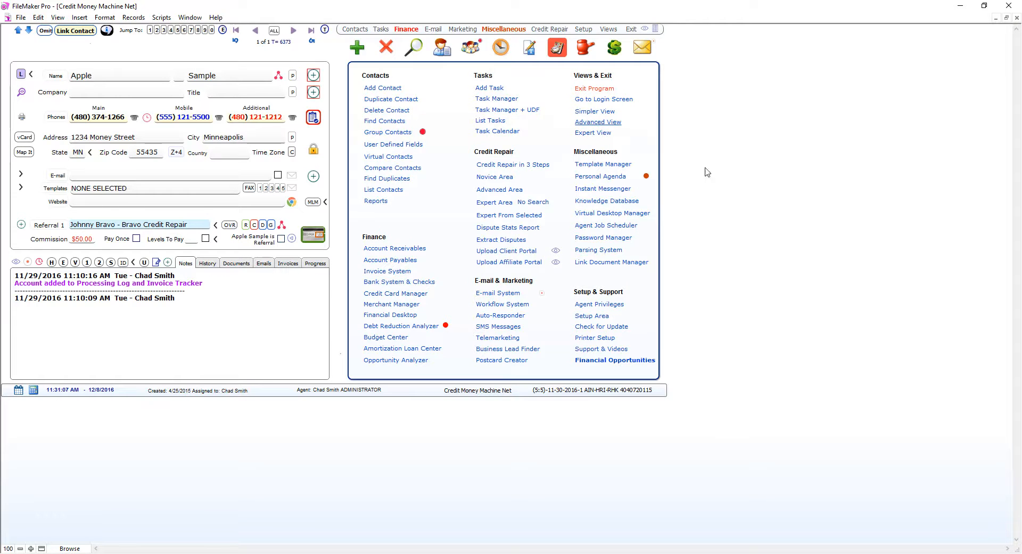